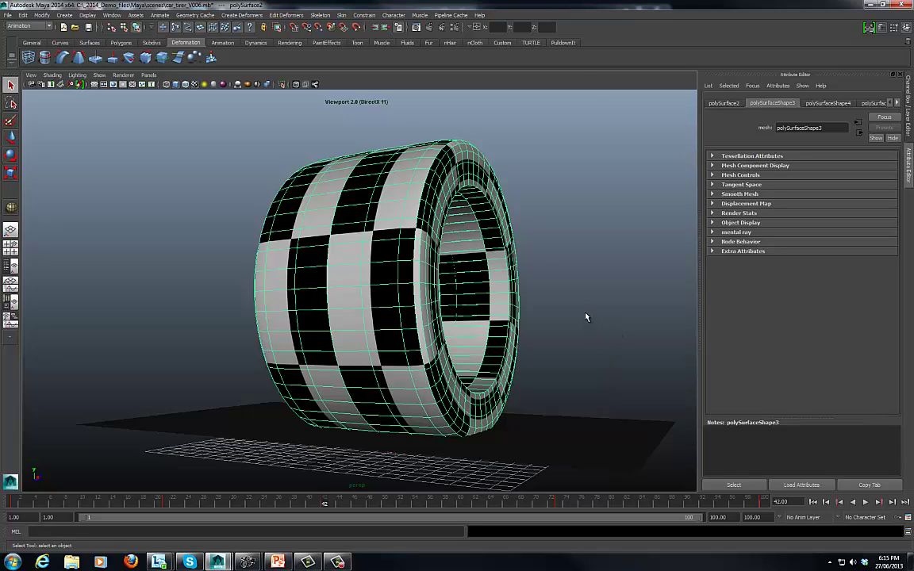
key(ctrl+z)
key(ctrl+z)
key(ctrl+z)
key(ctrl+z)
key(ctrl+z)
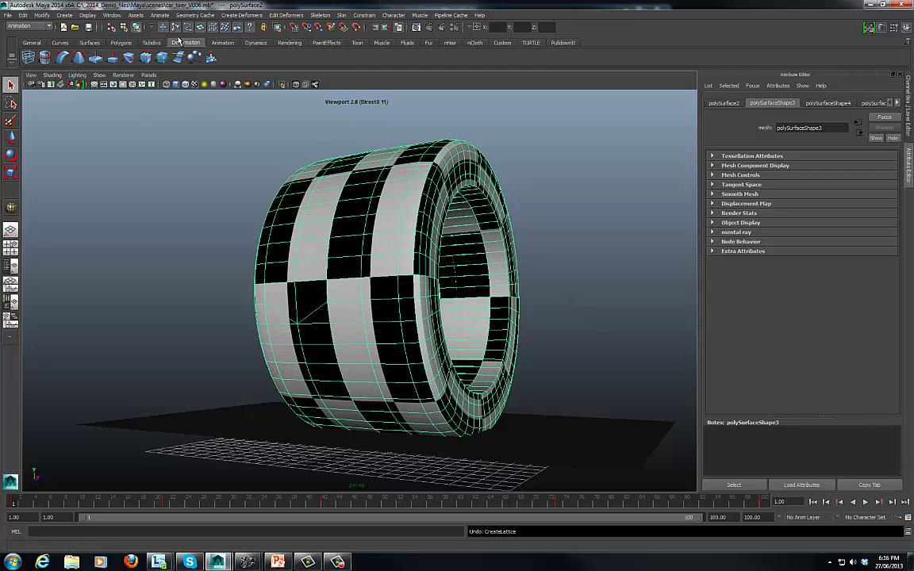
click(28, 58)
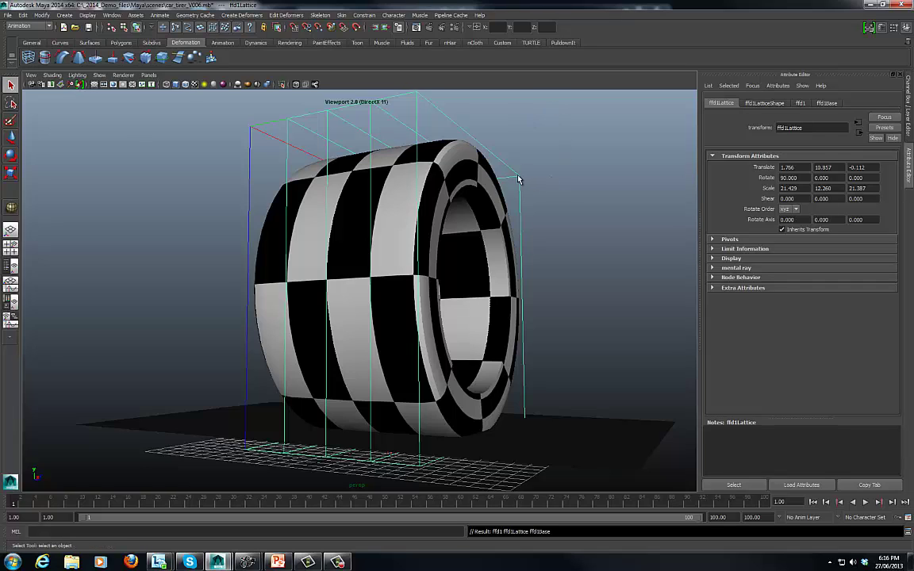
Step: Select the checkered tyre and apply a lattice deformer to it
click(471, 153)
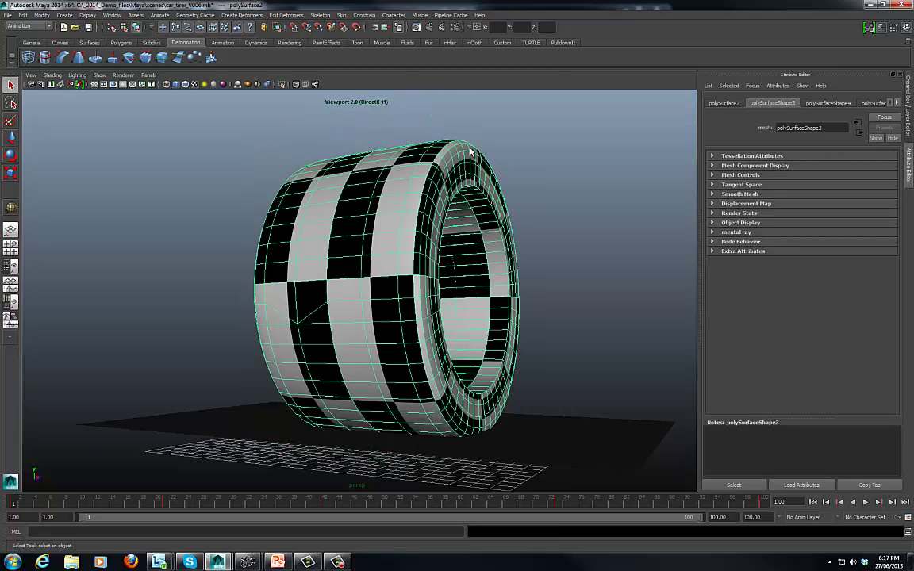
key(space)
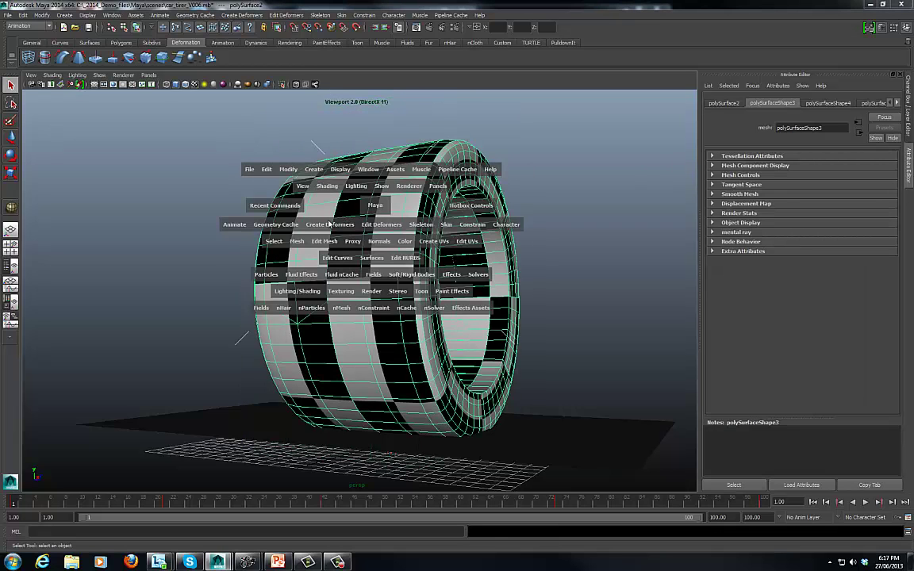
click(322, 225)
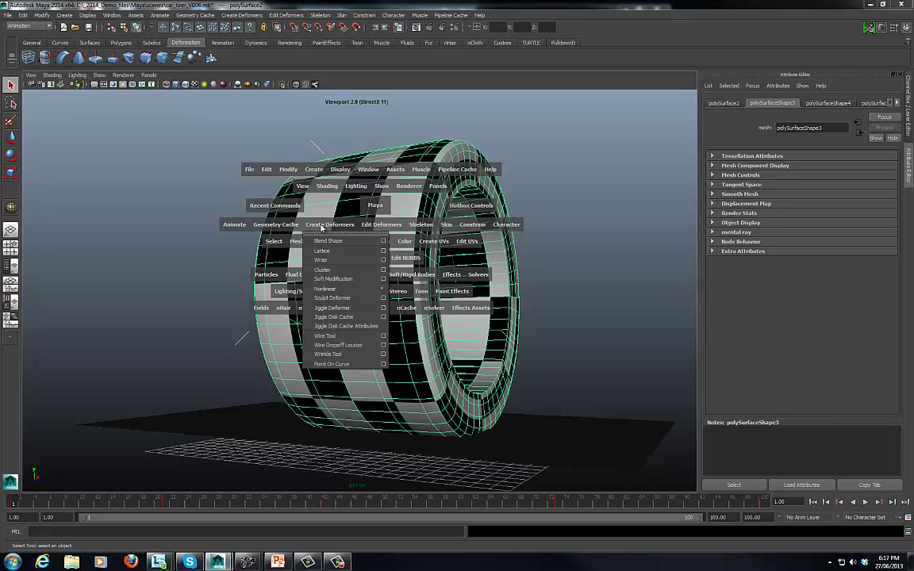
click(322, 251)
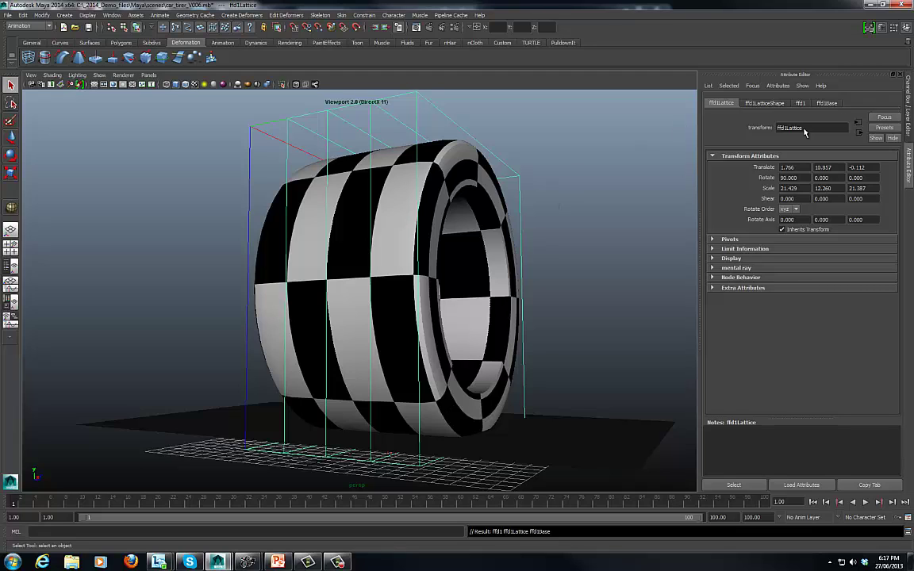
Step: Set the tyre lattice's S Divisions and U Divisions to 10 each
click(764, 103)
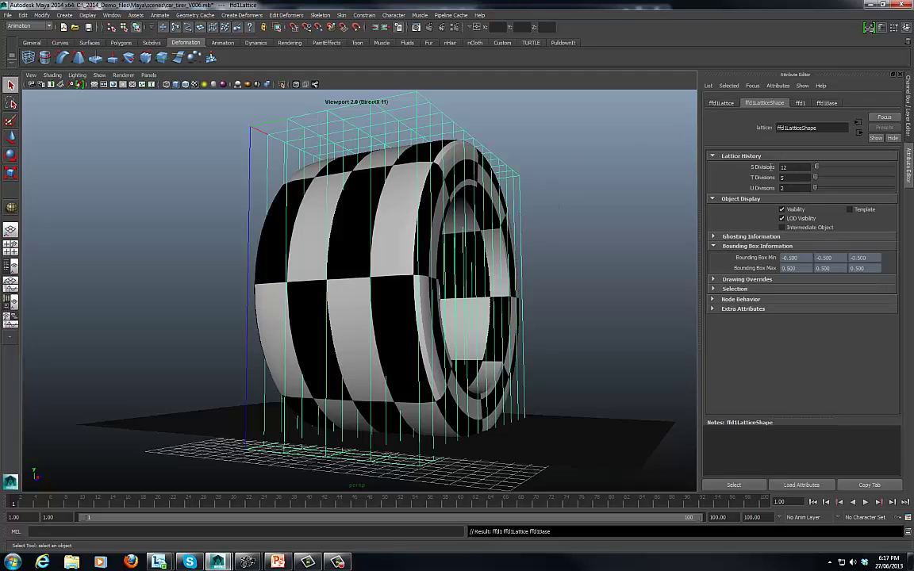
drag(792, 167, 754, 169)
text(10)
double_click(788, 188)
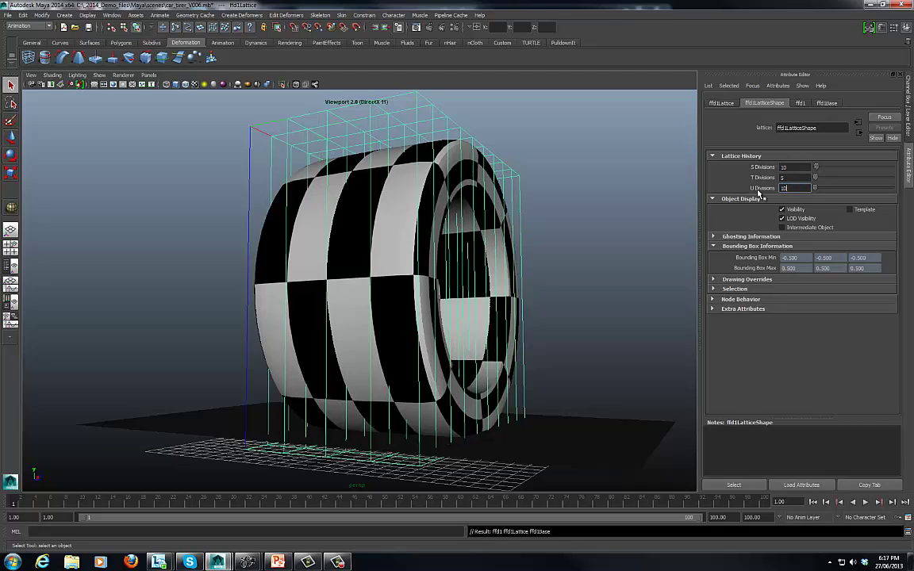
key(Return)
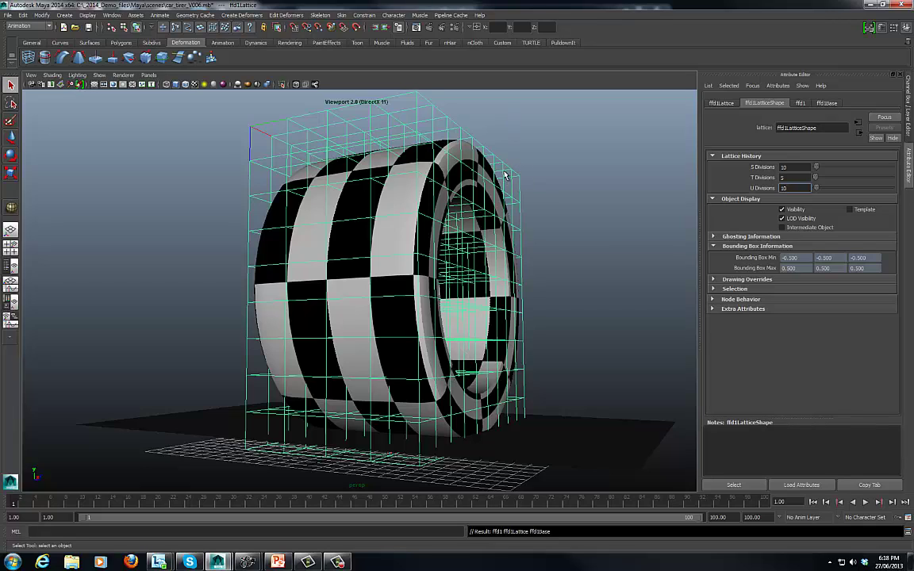
key(Return)
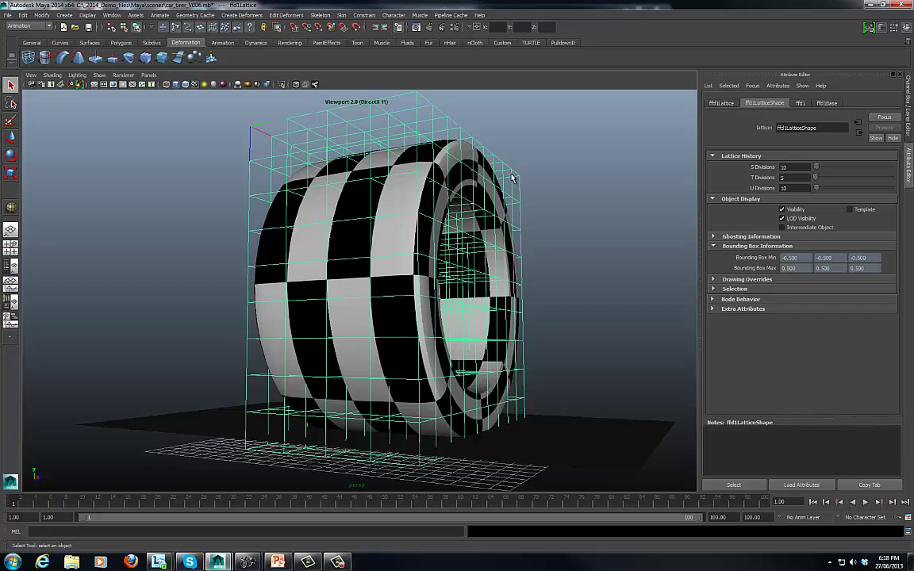
Step: Switch the lattice to point editing and raise its bottom row of points to ground level, at a height of about 1.03 cm
right_click(511, 179)
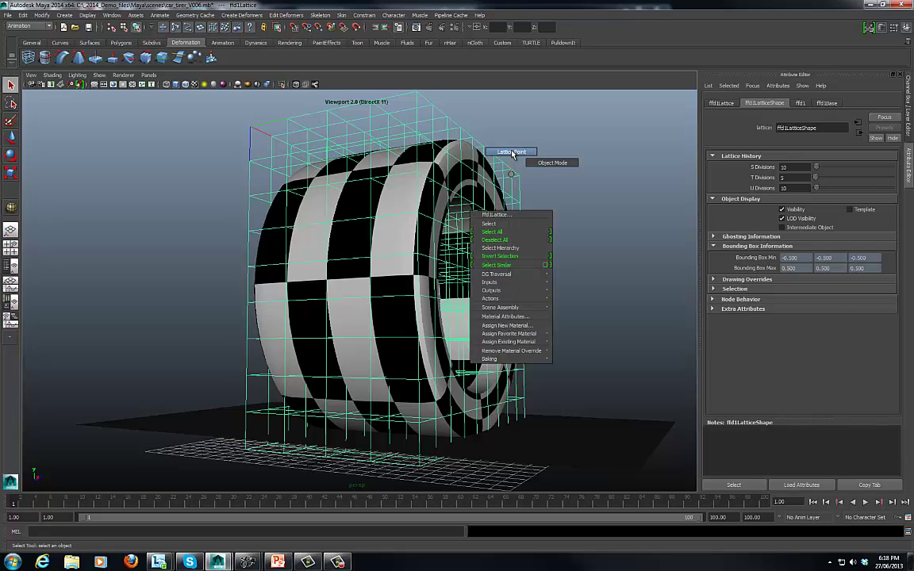
right_drag(511, 173, 512, 154)
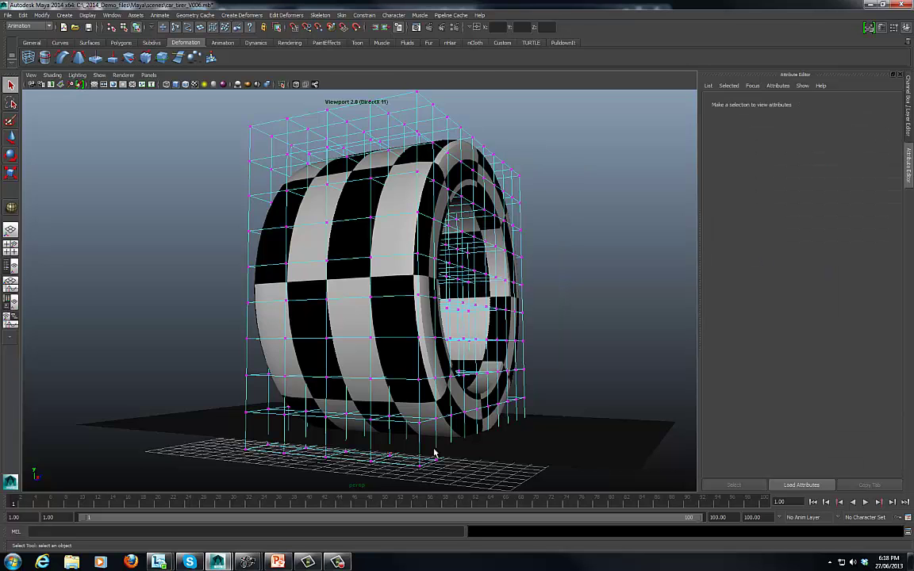
alt+middle_drag(431, 399, 362, 357)
mouse_move(361, 359)
alt+mouse_down()
mouse_move(343, 358)
mouse_move(379, 358)
alt+mouse_up()
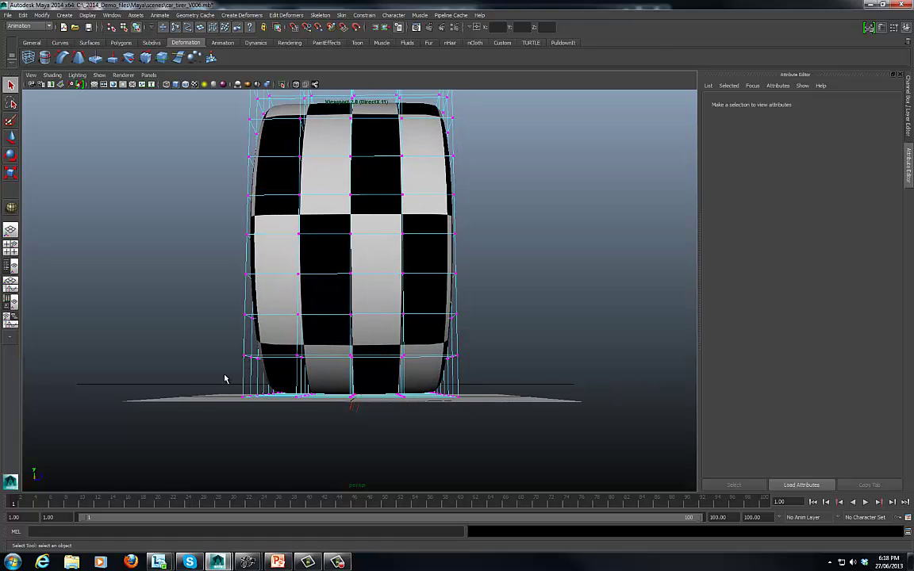
drag(222, 370, 513, 441)
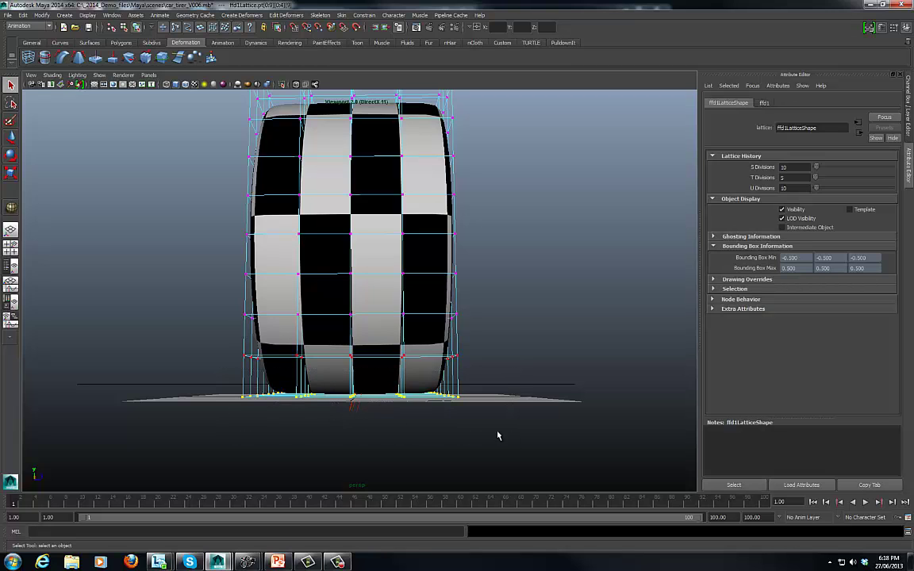
key(w)
drag(353, 390, 357, 365)
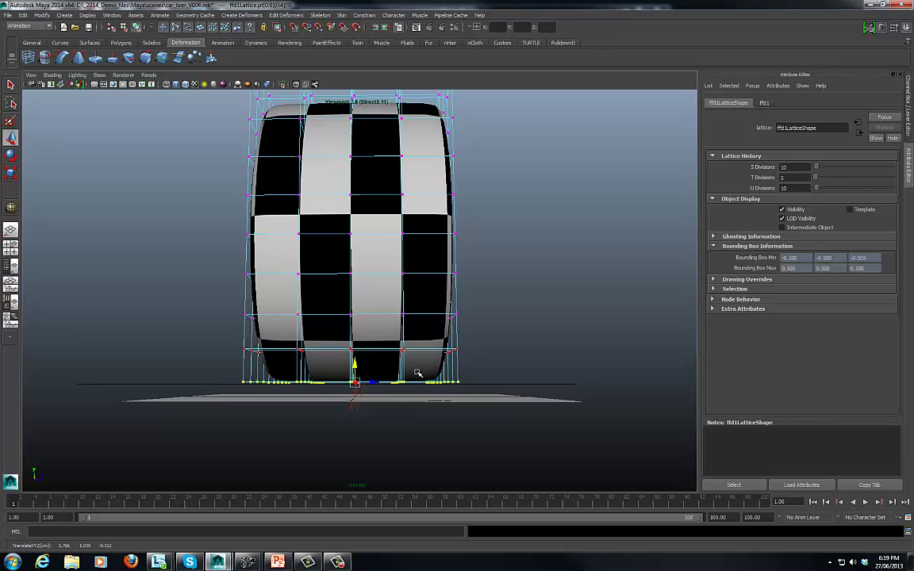
Step: Pull the lower lattice points on both sidewalls outward so the tyre bulges near the ground
alt+drag(407, 363, 396, 359)
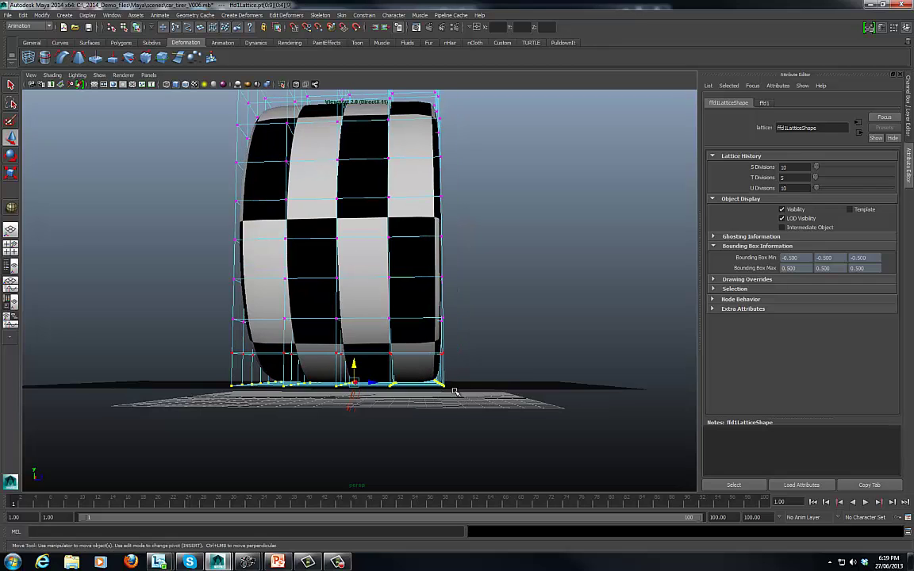
drag(465, 399, 434, 358)
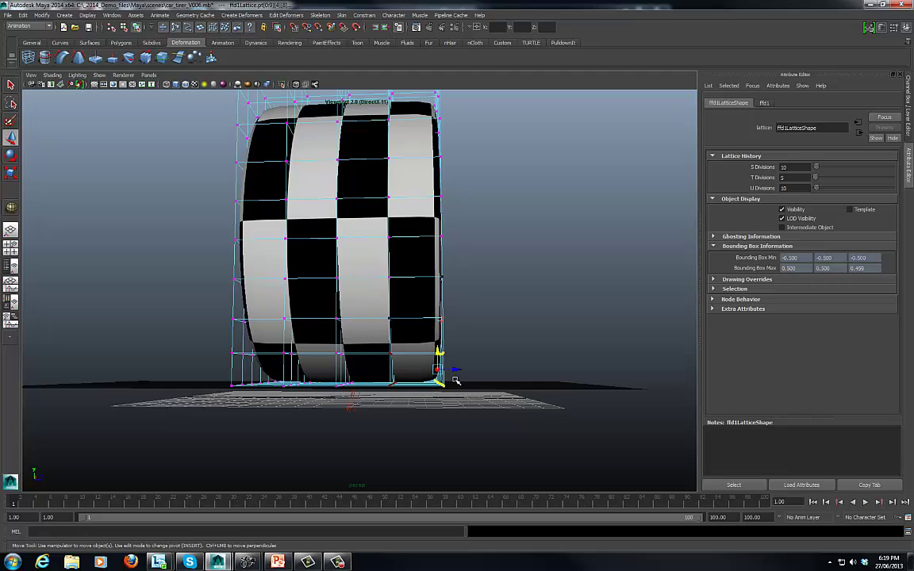
drag(452, 368, 245, 363)
drag(222, 309, 280, 370)
alt+drag(371, 337, 282, 330)
alt+drag(463, 338, 465, 361)
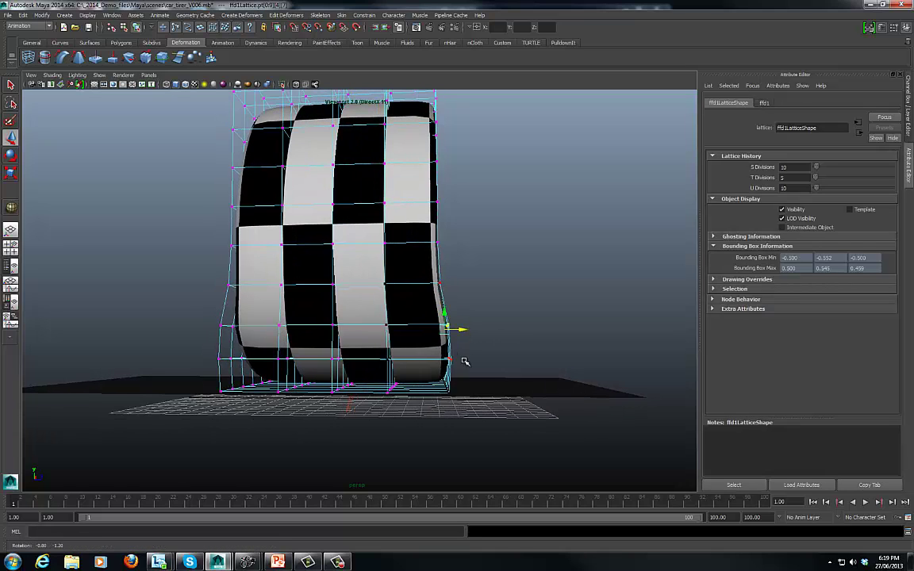
alt+drag(465, 362, 421, 333)
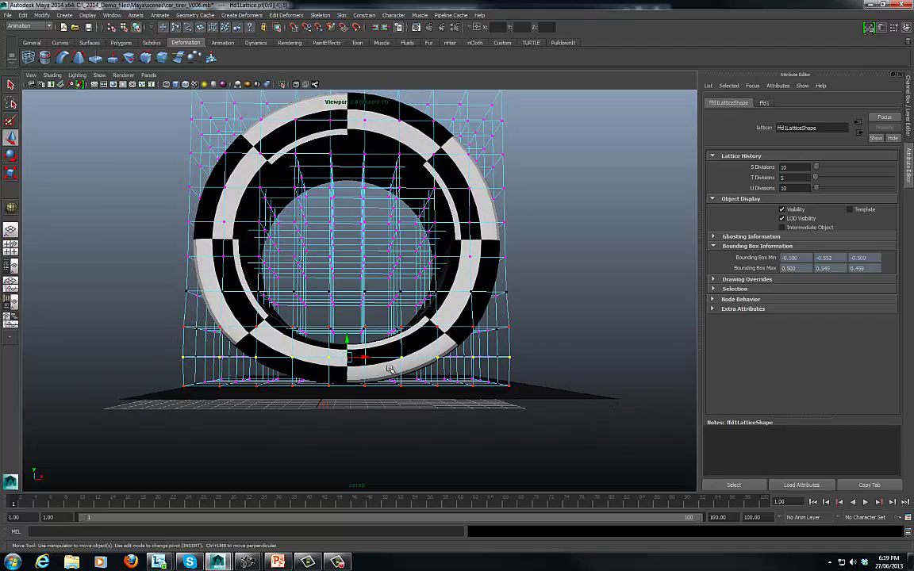
Step: Facing the sidewall, spread the lower lattice columns on the negative X side outward from the tyre's contact patch
alt+drag(389, 369, 211, 405)
drag(217, 370, 246, 411)
drag(241, 369, 309, 373)
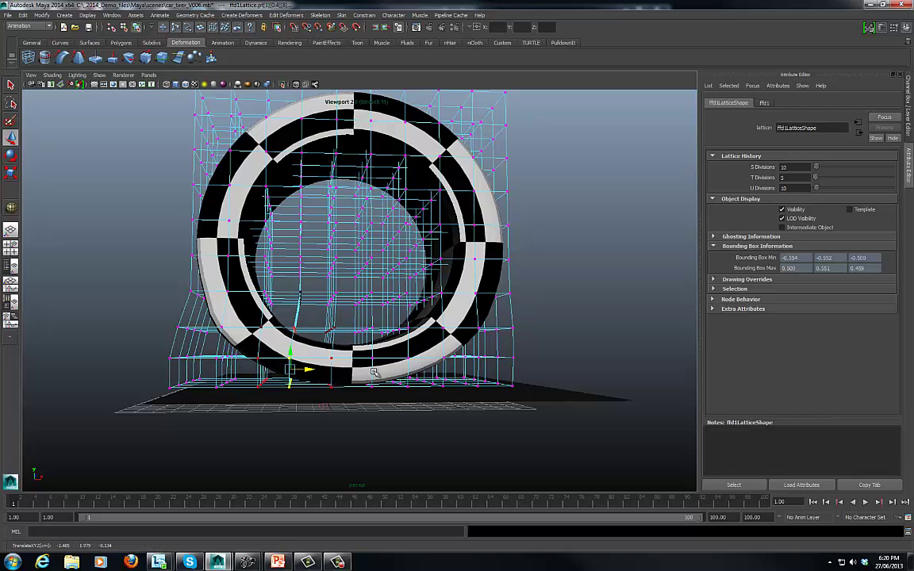
Step: Spread the lower lattice columns on the positive X side outward to balance the bulge around the contact patch
mouse_move(375, 372)
alt+mouse_down()
mouse_move(378, 406)
mouse_move(387, 371)
alt+mouse_up()
alt+drag(412, 406, 408, 405)
drag(388, 350, 423, 369)
alt+drag(453, 398, 450, 401)
drag(520, 403, 476, 349)
drag(477, 394, 516, 382)
drag(436, 402, 451, 383)
drag(394, 370, 430, 382)
Step: Adjust the lower lattice points on the outermost negative X face to refine the tread's bulge
alt+drag(348, 385, 207, 368)
drag(176, 316, 205, 393)
drag(203, 357, 247, 331)
drag(180, 317, 325, 338)
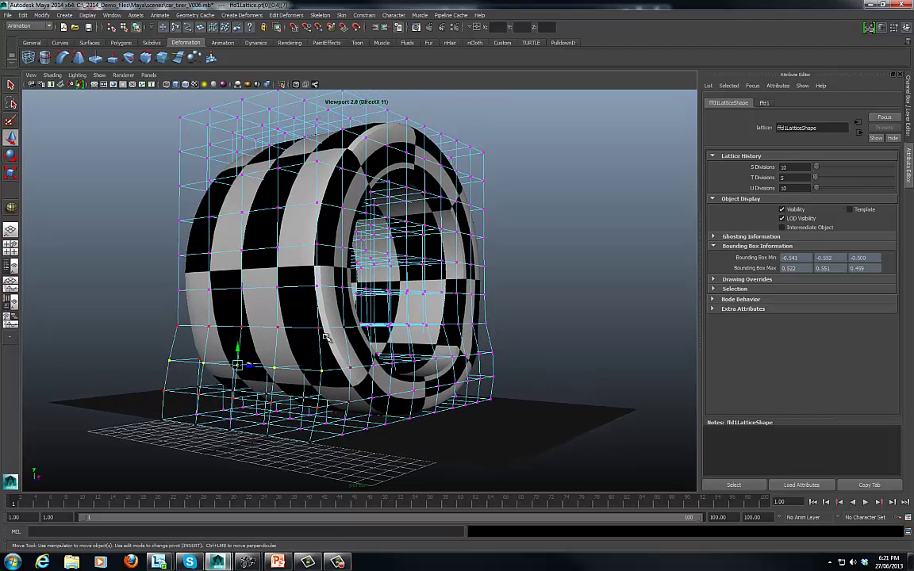
Step: Leave point editing, assign the whole lattice to a new display layer and hide that layer
right_click(463, 147)
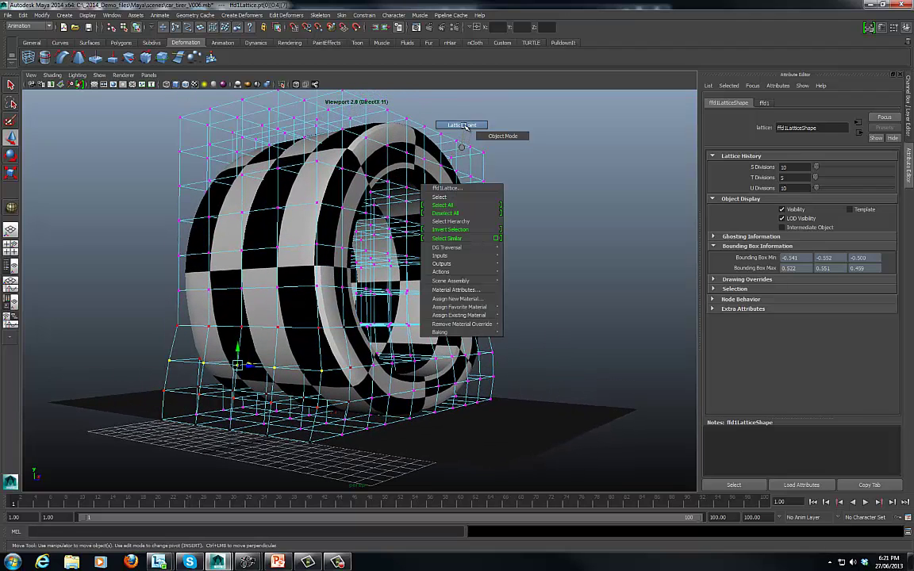
click(466, 126)
right_drag(469, 181, 510, 150)
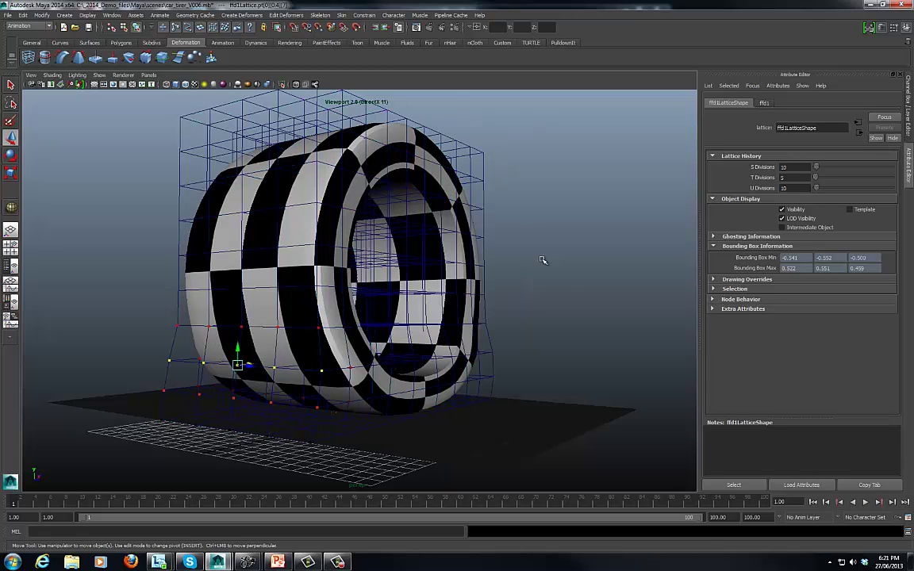
click(475, 149)
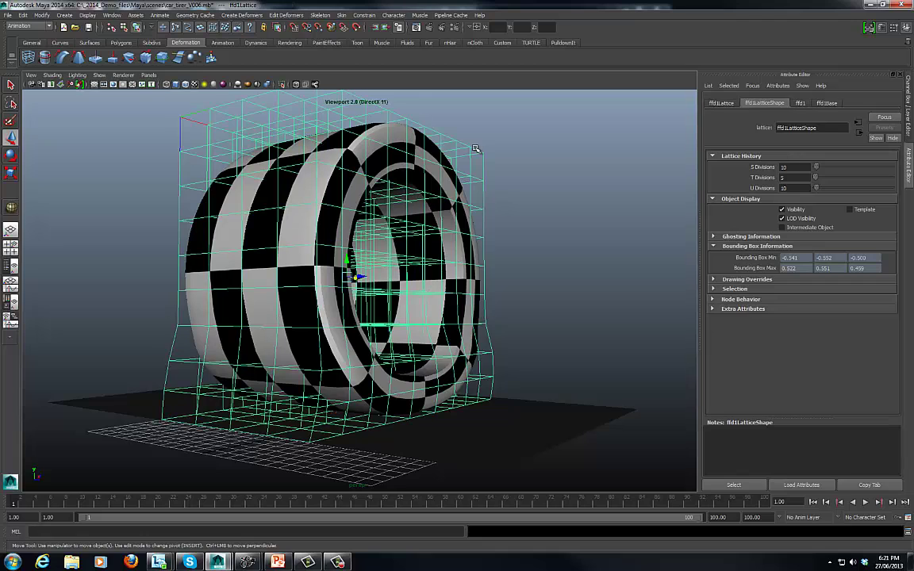
click(909, 96)
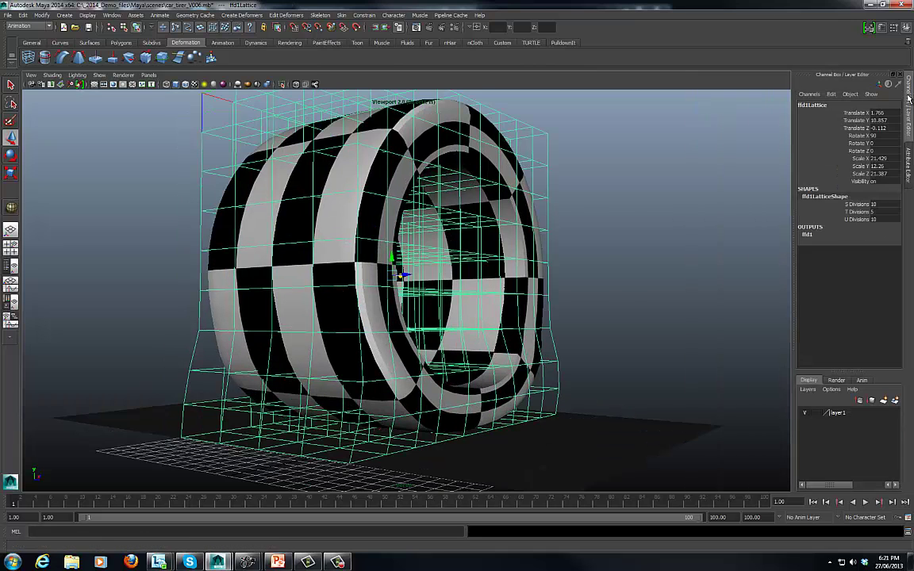
click(894, 400)
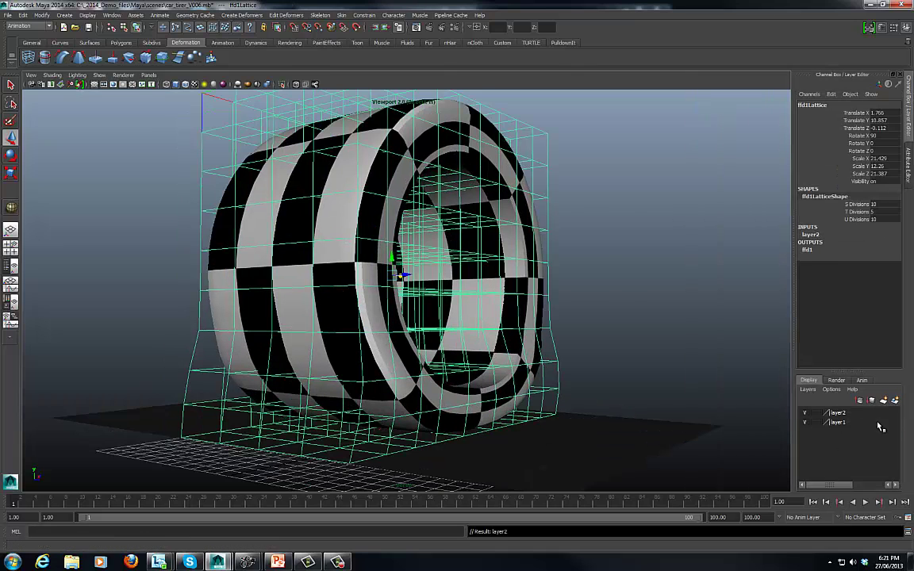
click(806, 414)
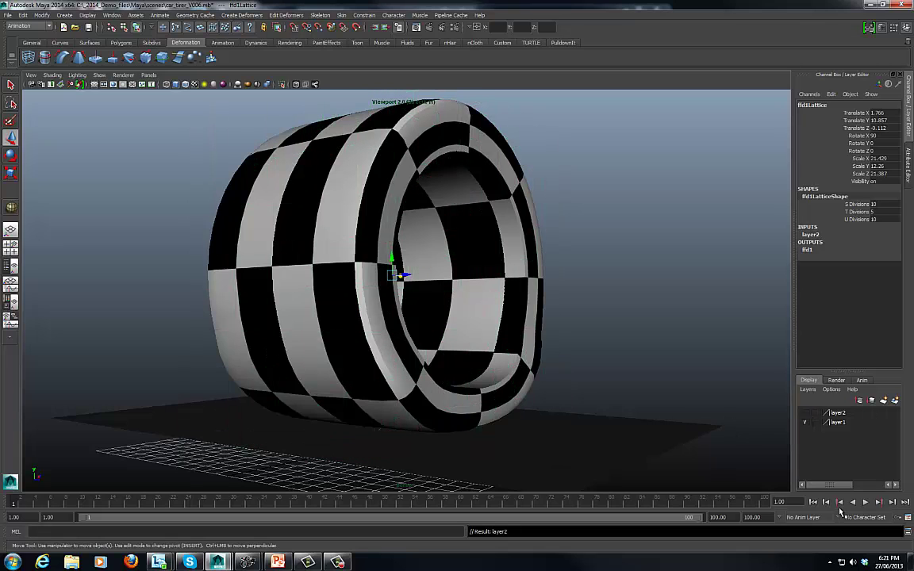
Step: Play and stop the animation to check the rolling tyre's deformation, and turn the lattice layer's visibility back on
click(865, 502)
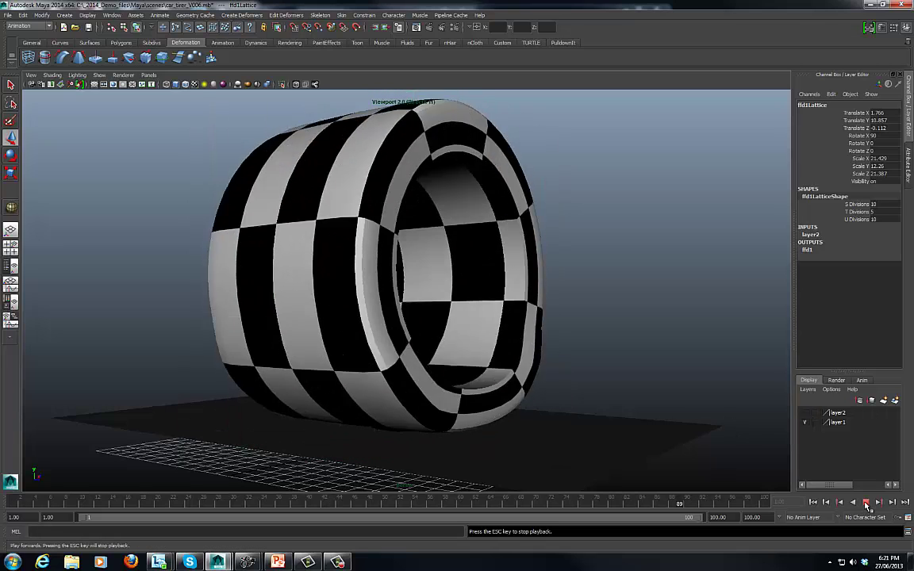
click(865, 502)
key(alt+v)
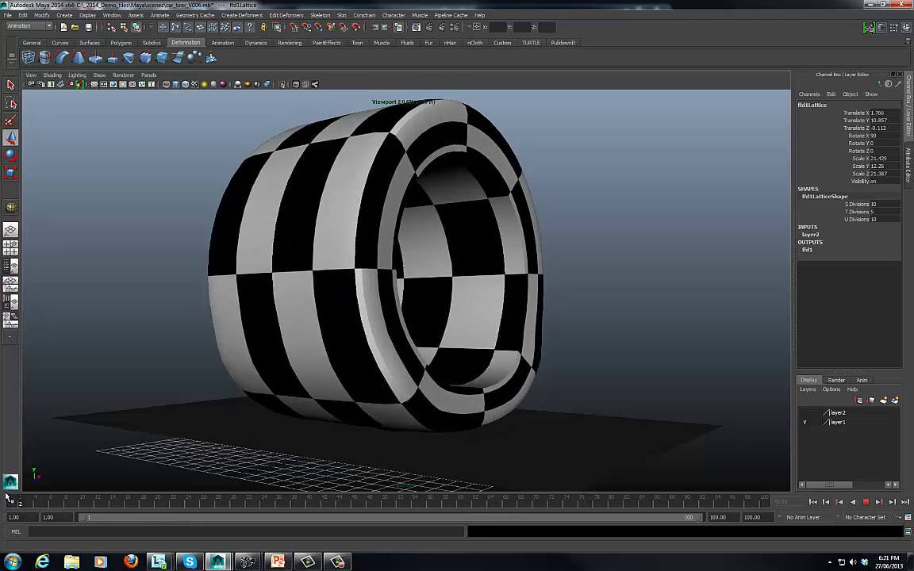
click(866, 502)
click(804, 412)
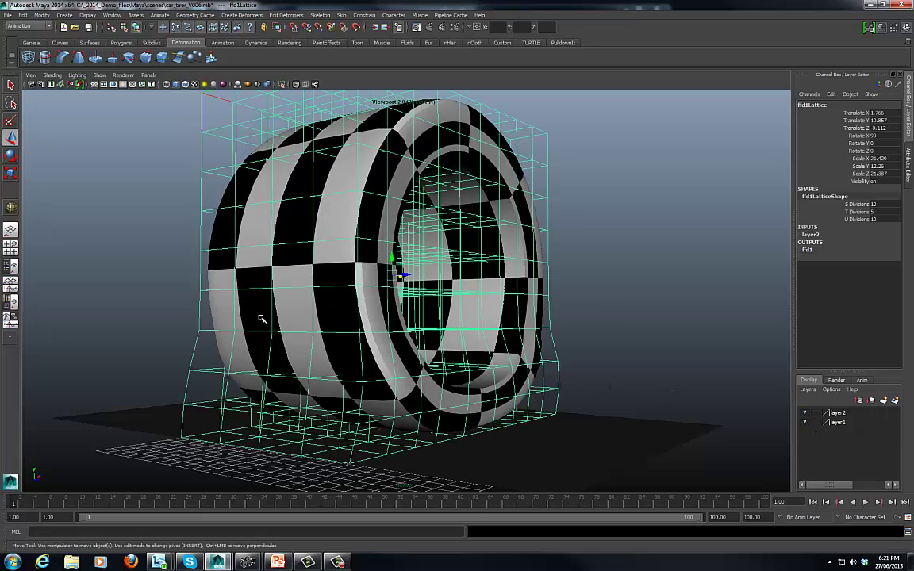
Step: Create a polygon sphere beside the tyre, raise it to a height of about 11.6 units and parent it to the lattice
alt+drag(249, 318, 376, 334)
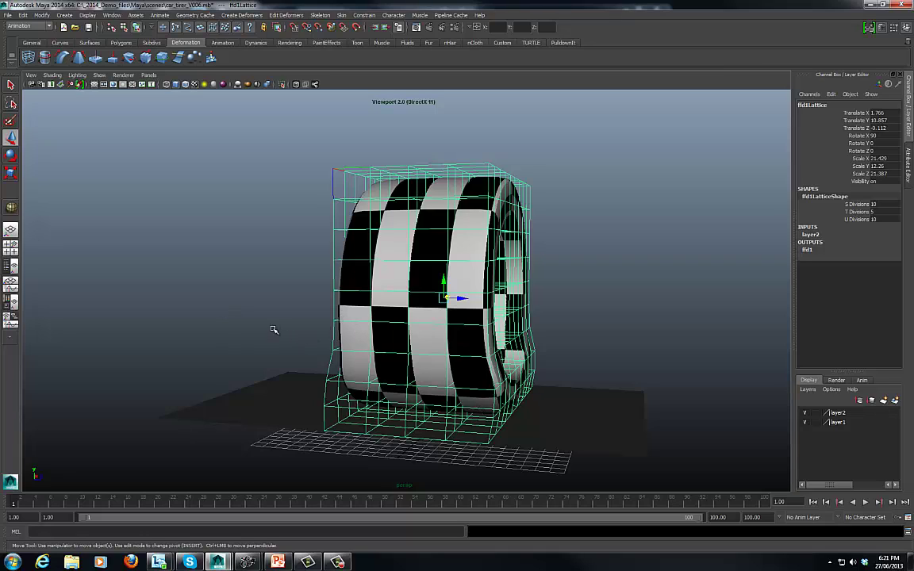
key(space)
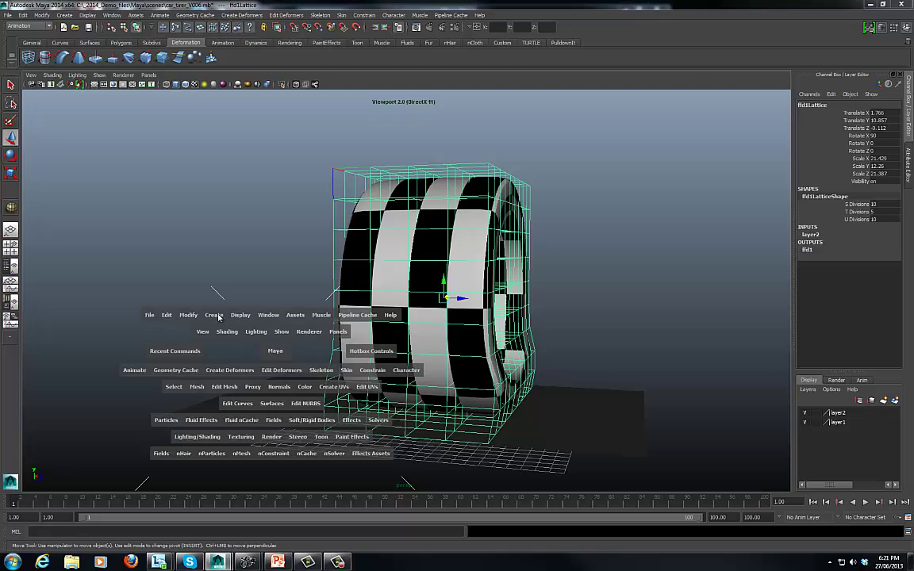
click(212, 317)
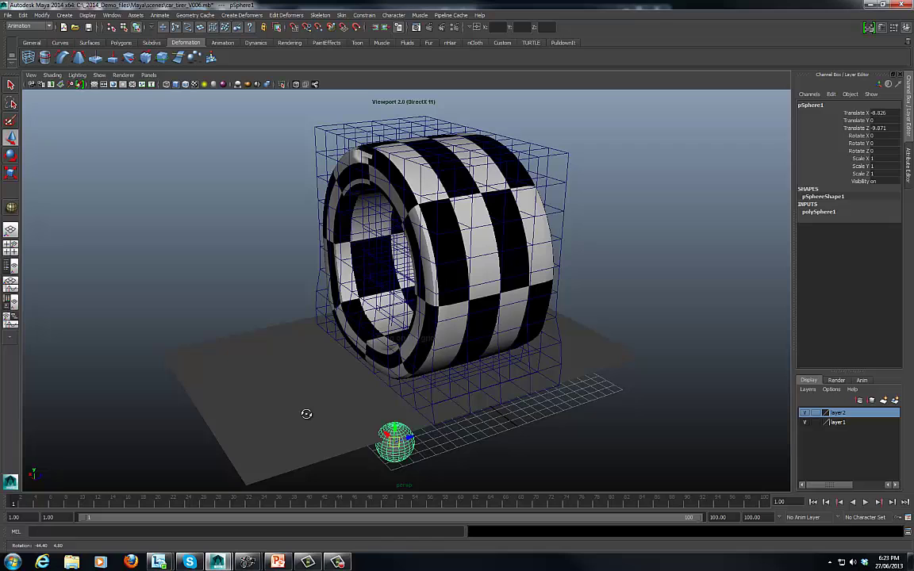
drag(369, 387, 272, 239)
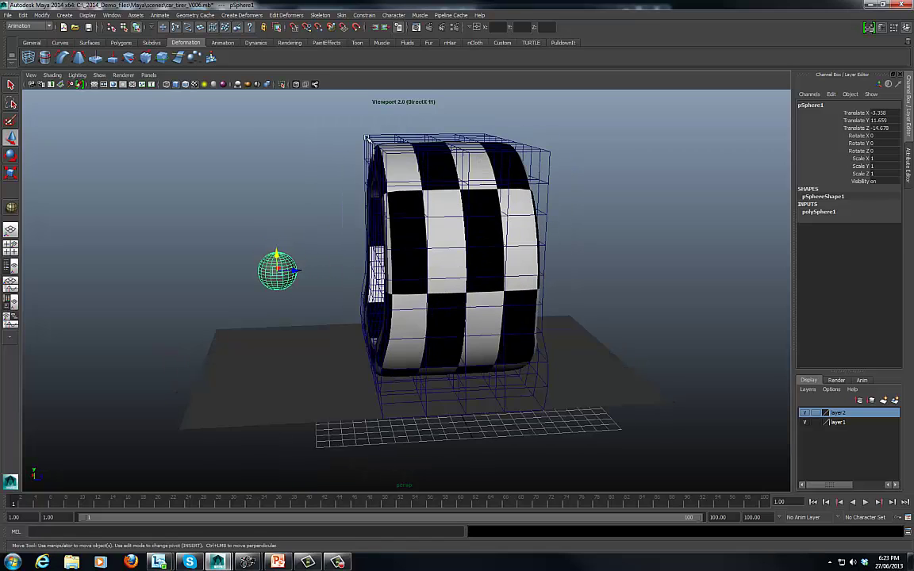
click(367, 138)
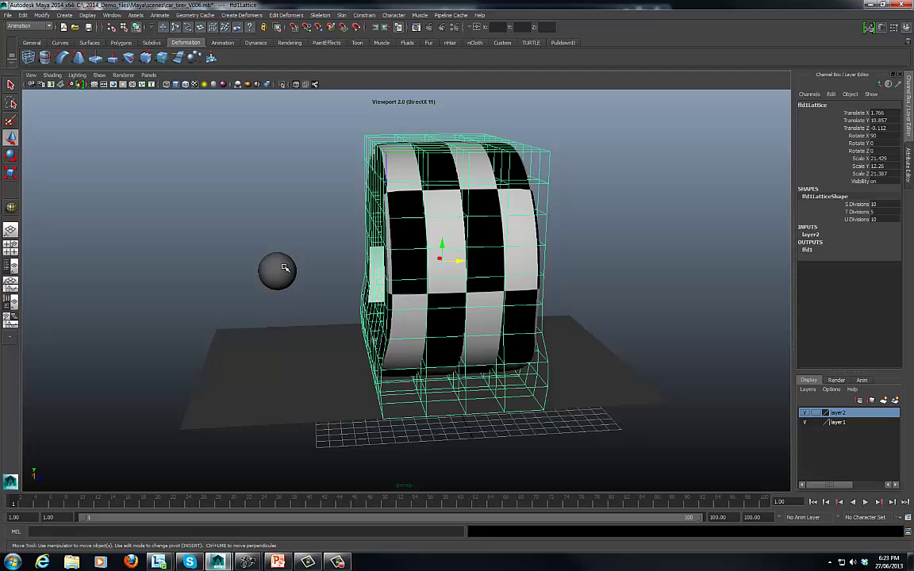
Step: Parent the lattice to the sphere, placed at about -14.7 in Z, and test the link with a vertical move of the sphere that is undone
click(284, 268)
alt+drag(285, 268, 386, 132)
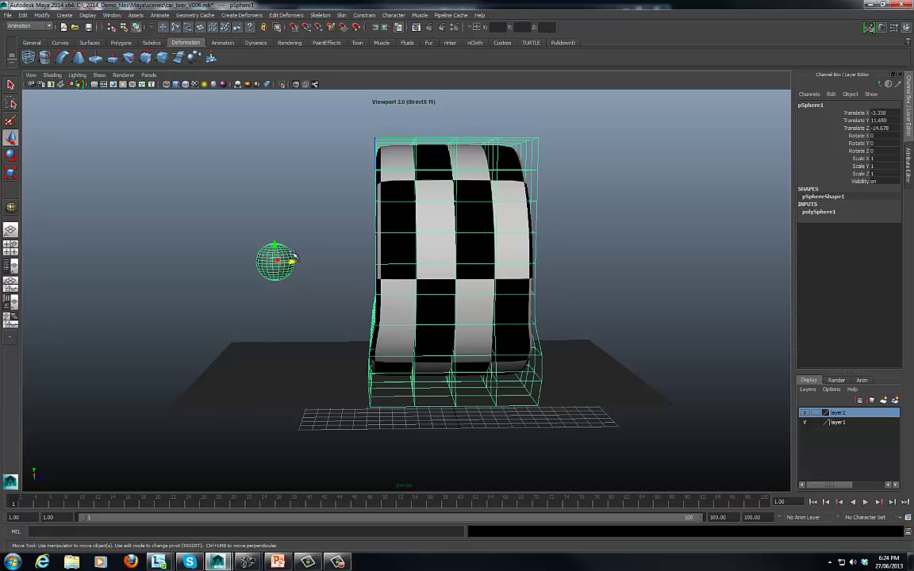
alt+drag(273, 259, 296, 256)
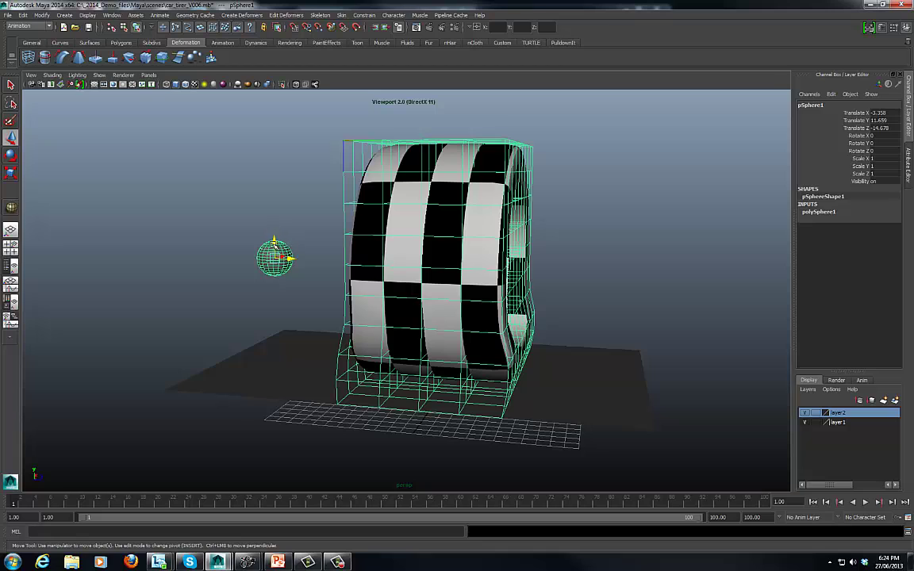
drag(275, 244, 277, 219)
key(ctrl+z)
Step: Keyframe the sphere at frame 1, and rotate it to about -40.15 degrees in Y with a key at frame 61
key(s)
drag(28, 502, 467, 501)
key(e)
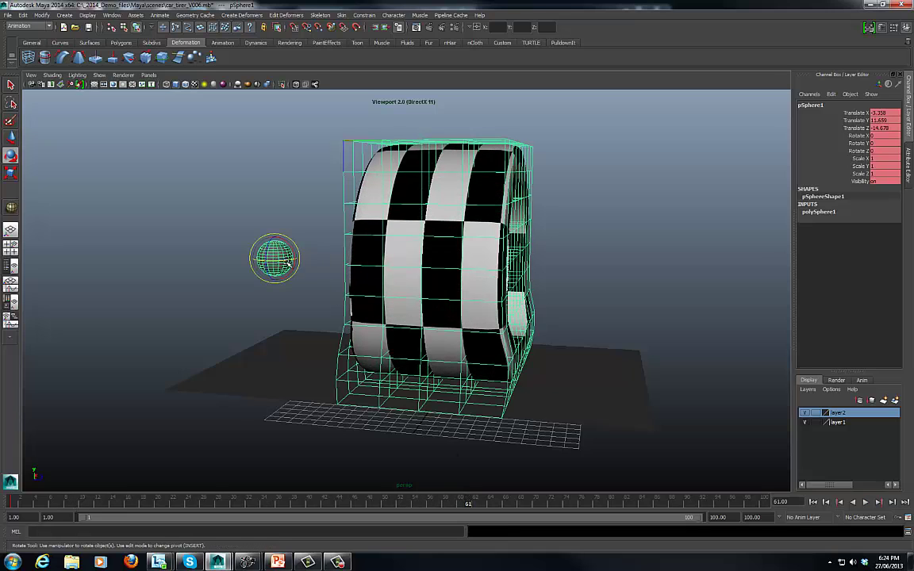
drag(286, 261, 268, 262)
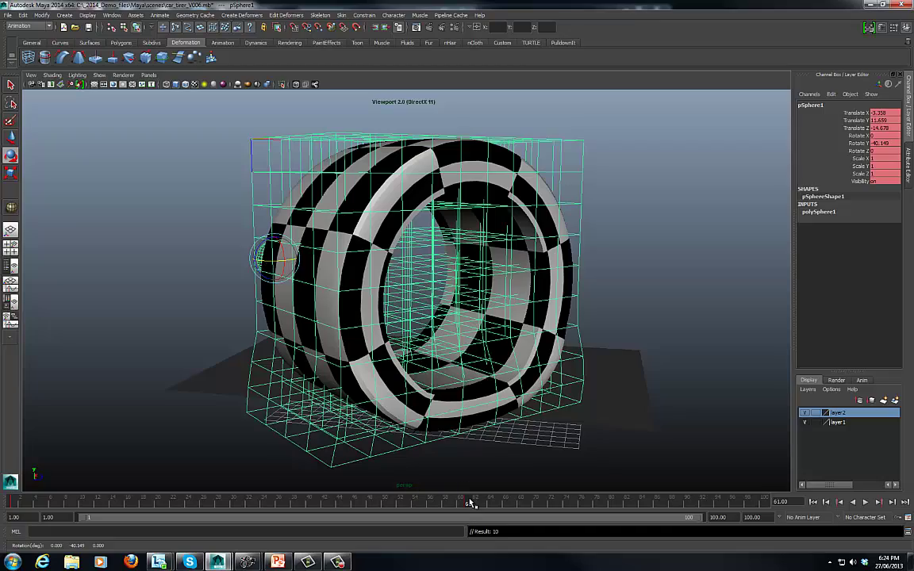
Step: Play and stop the animation twice to examine how the rolling tyre deforms while the sphere turns it
key(alt+v)
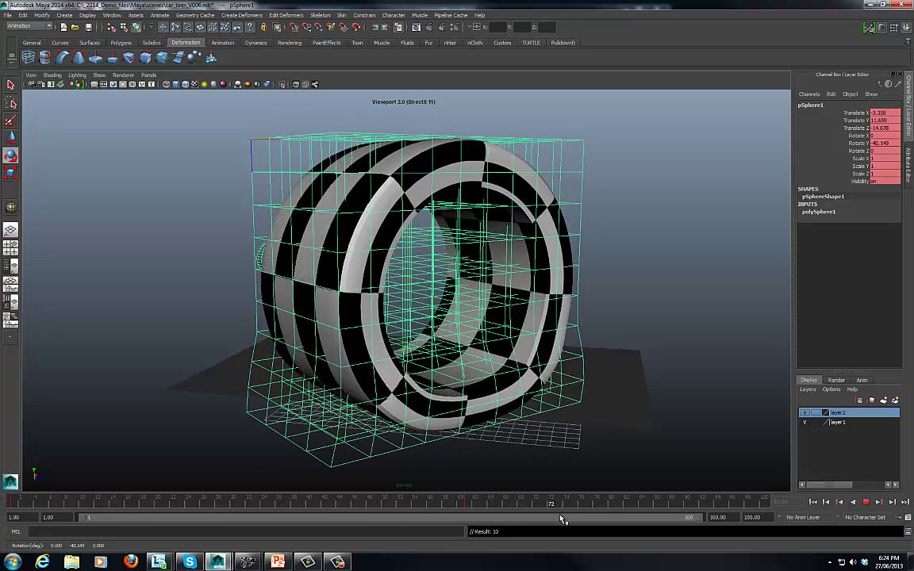
key(e)
key(Escape)
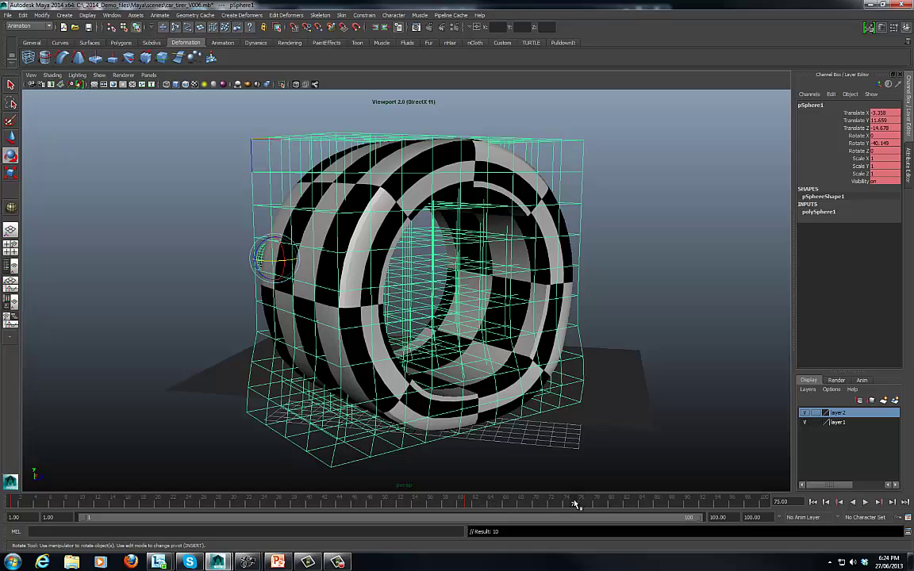
key(alt+v)
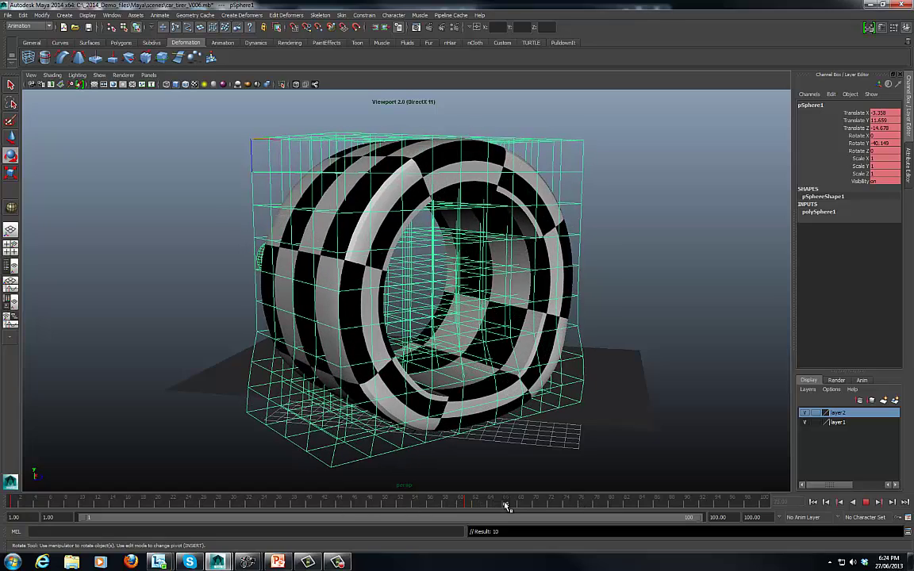
key(Escape)
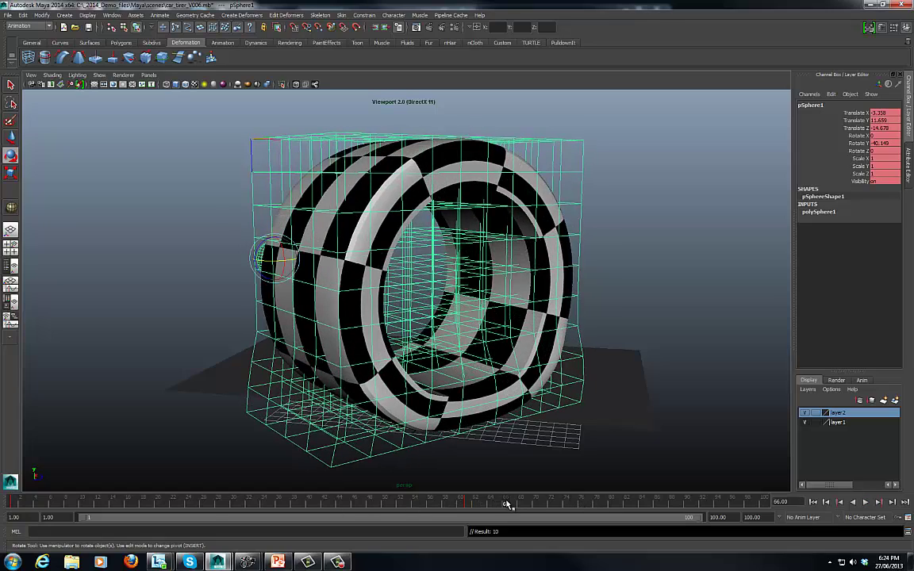